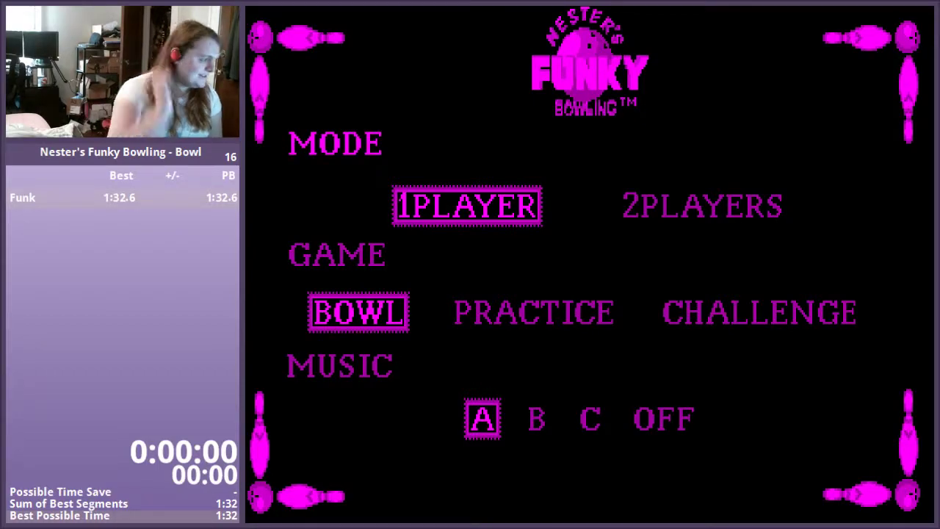
Start a 1PLAYER BOWL game with music A to reach the Enter Your Name screen
key("Return")
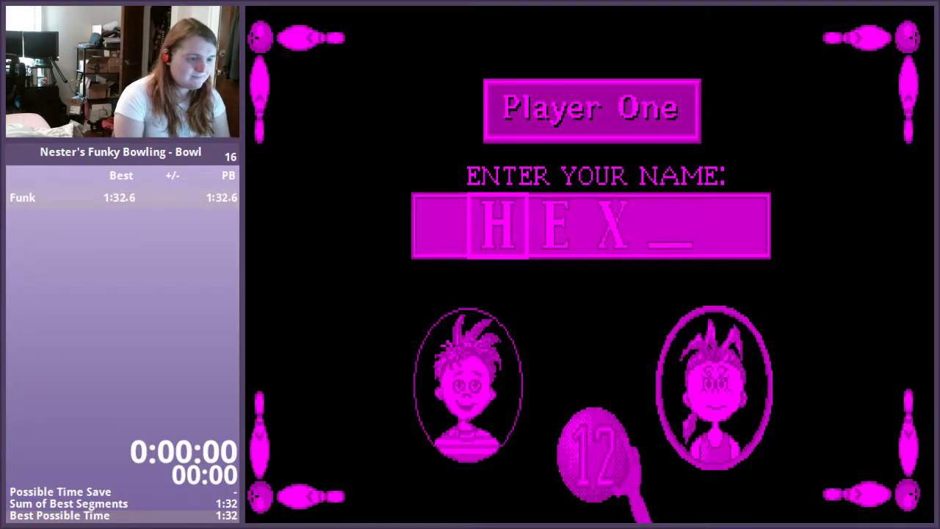
Accept the name HEX, gutter every ball for a zero score, and record the final split
key("Return")
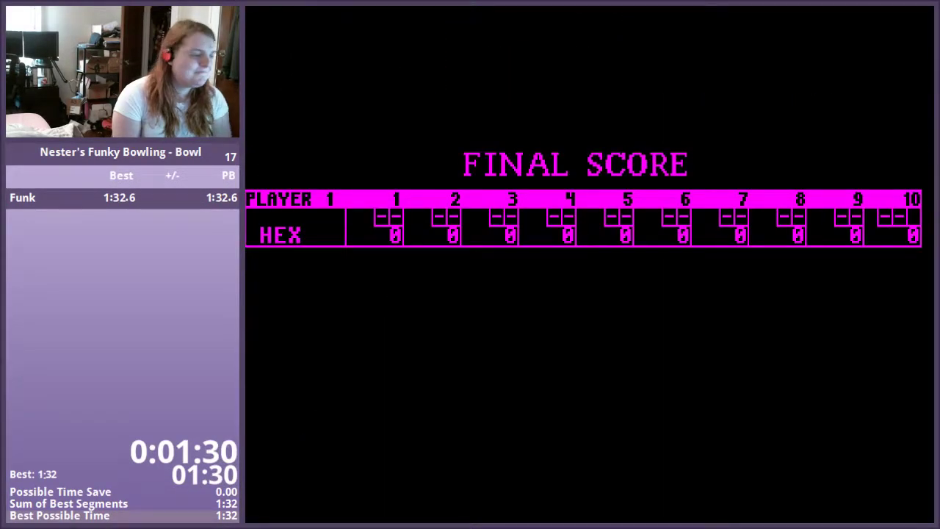
key("space")
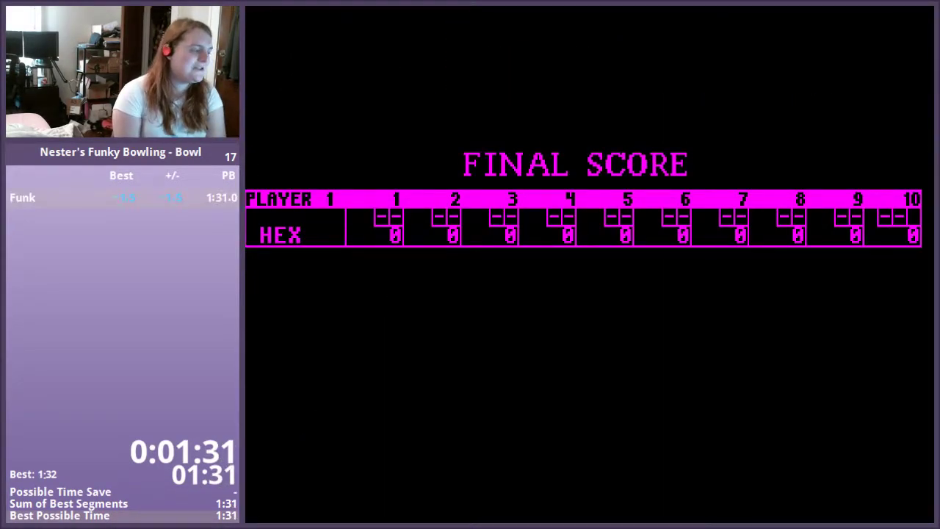